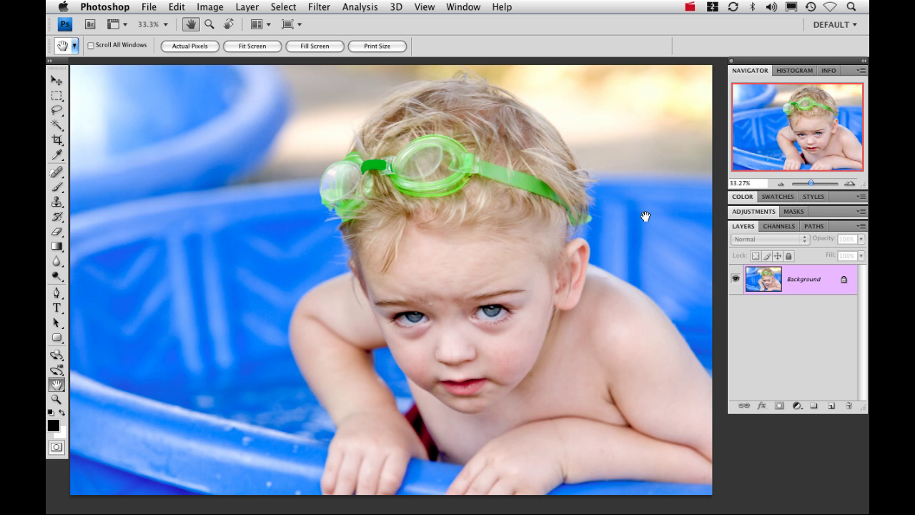
- Add a Solid Color fill layer set to pure white (ffffff) above the Background
left_click(798, 406)
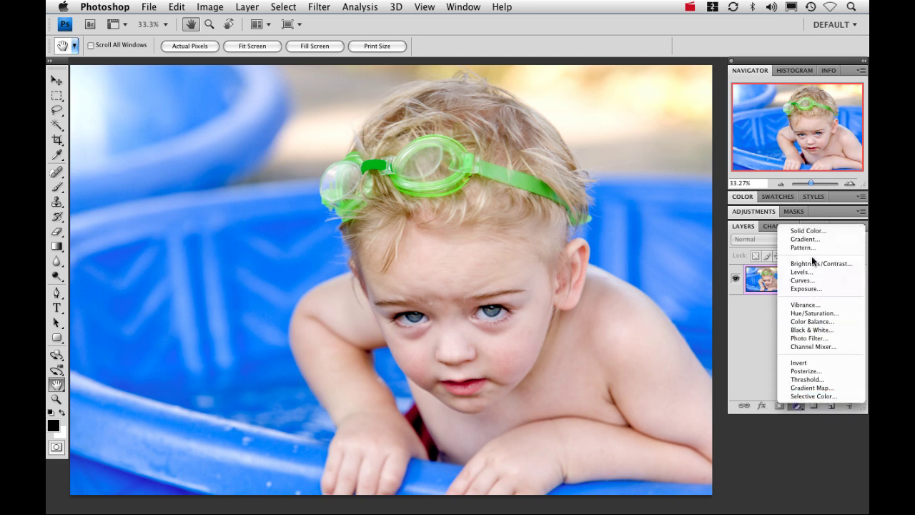
left_click(810, 231)
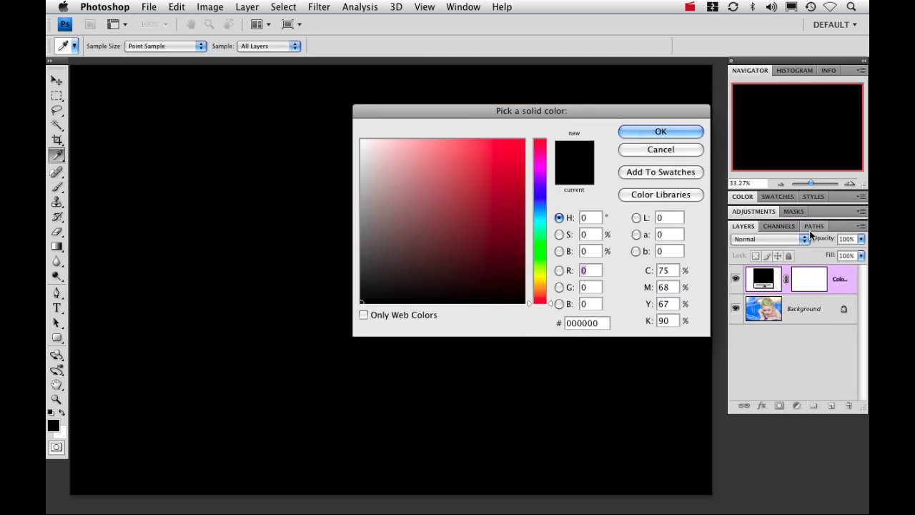
left_click_drag(384, 146, 351, 124)
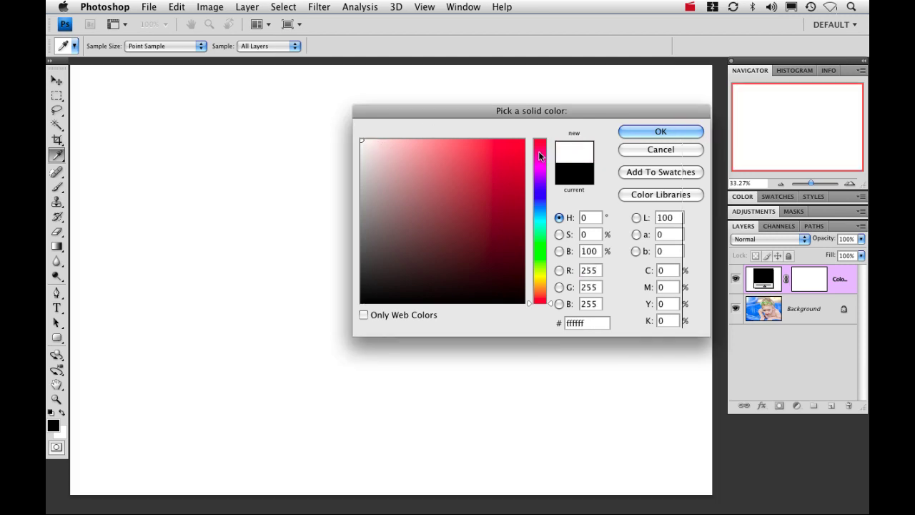
left_click(649, 131)
key("h")
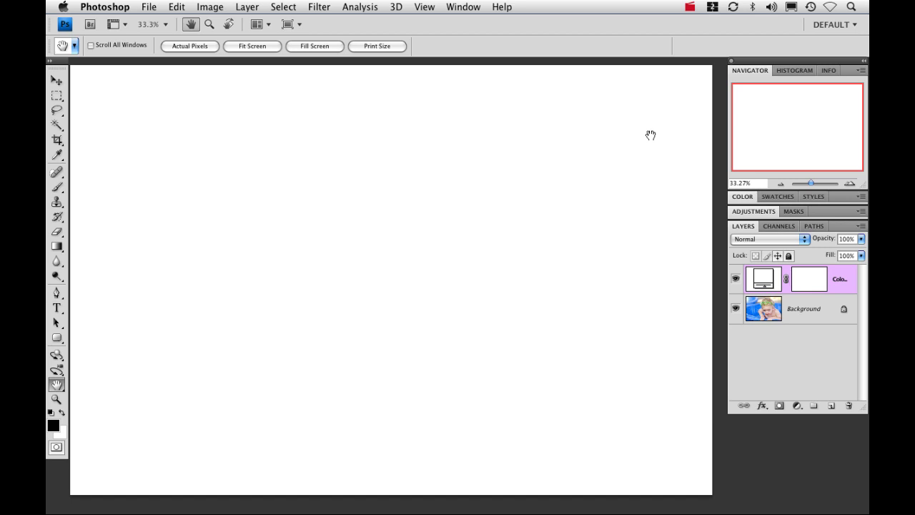
- Make the Color Fill layer's mask thumbnail the active editing target
left_click(810, 286)
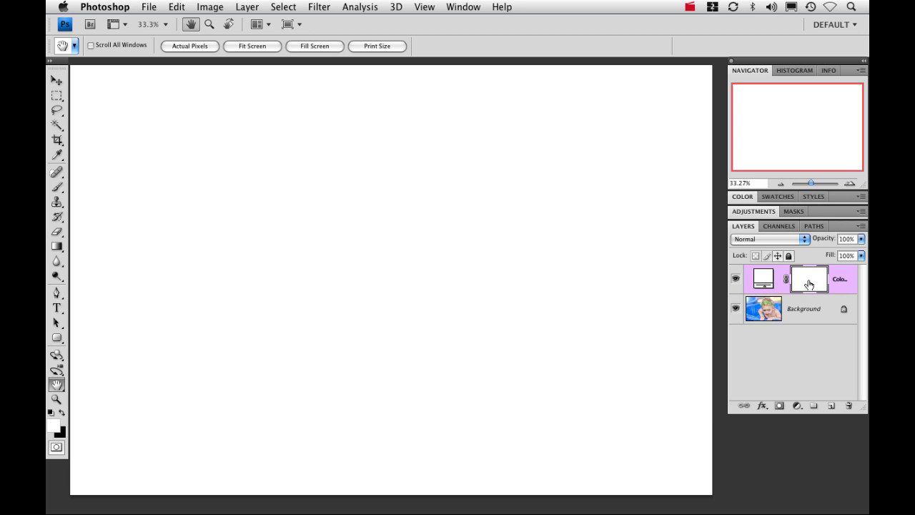
- Invert the Color Fill mask to solid black so the portrait shows through
key("ctrl+i")
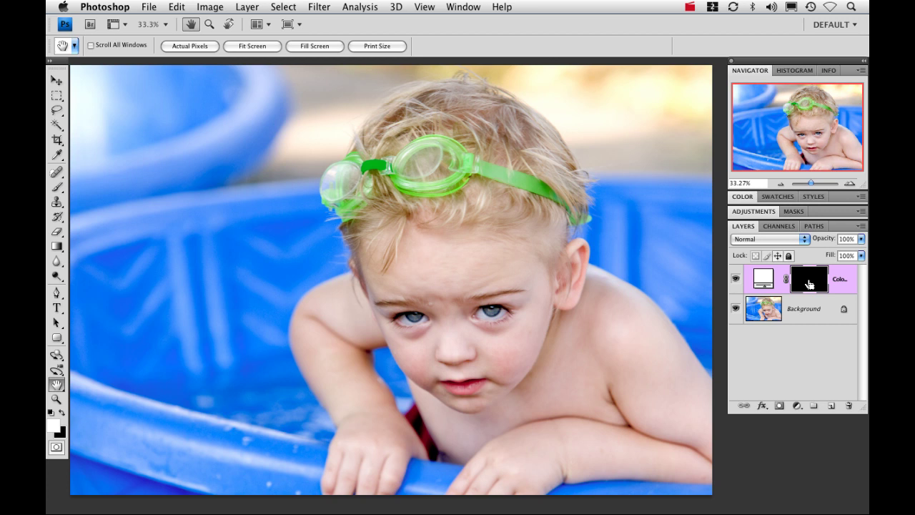
key("b")
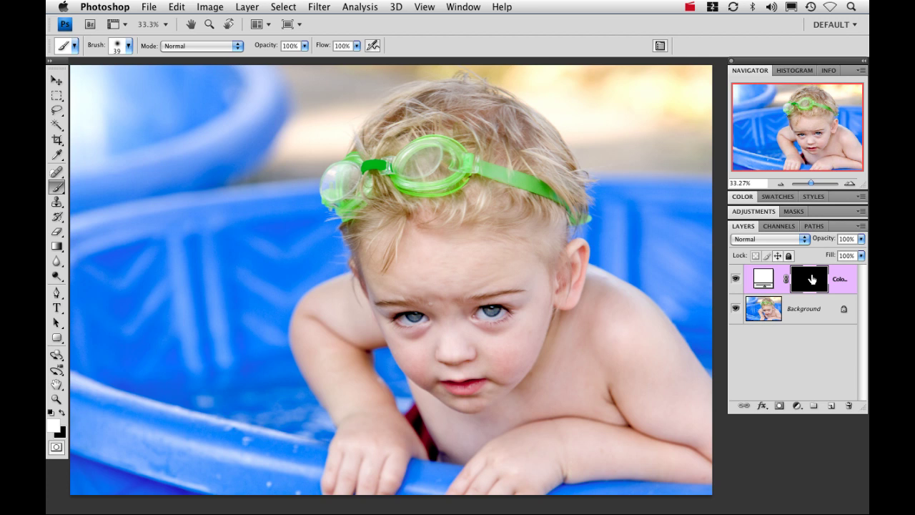
- With default colours at 100% zoom, paint white over both irises in the mask
key("d")
key("ctrl+alt+0")
key("ctrl+z")
left_click_drag(519, 348, 435, 175)
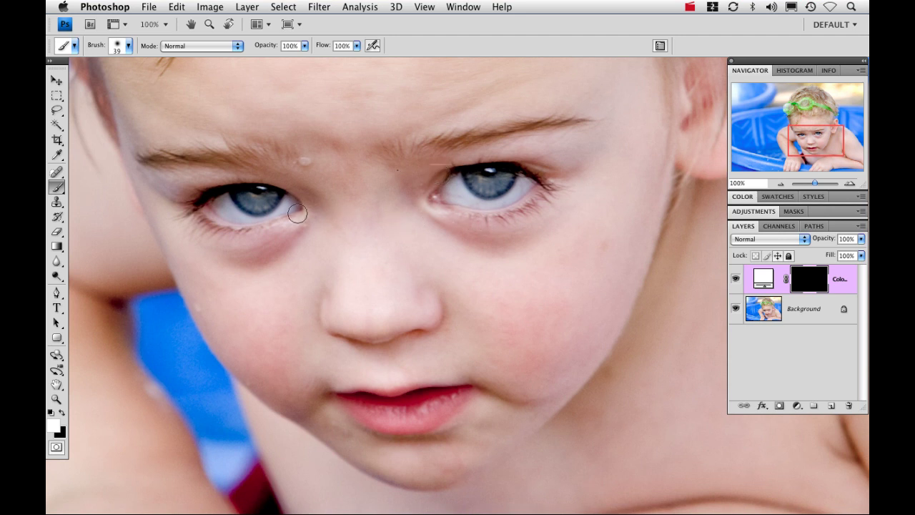
left_click_drag(246, 199, 266, 203)
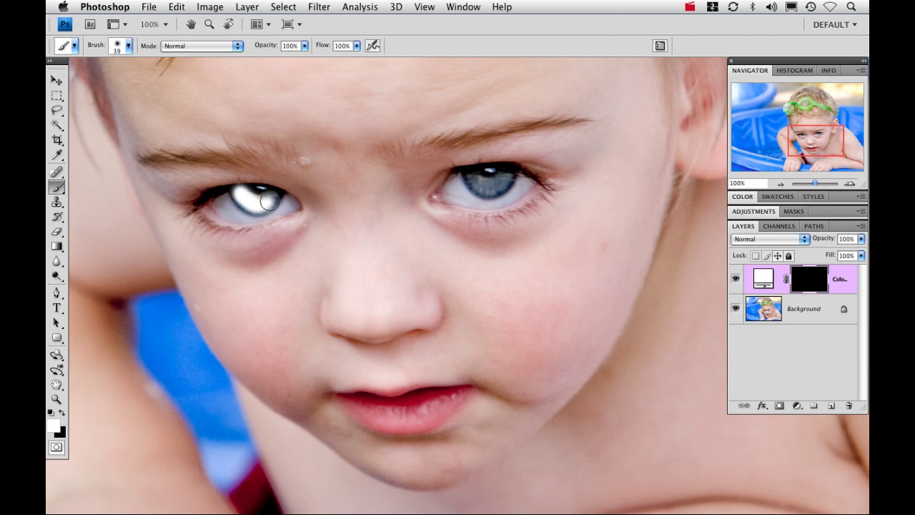
left_click_drag(473, 178, 506, 177)
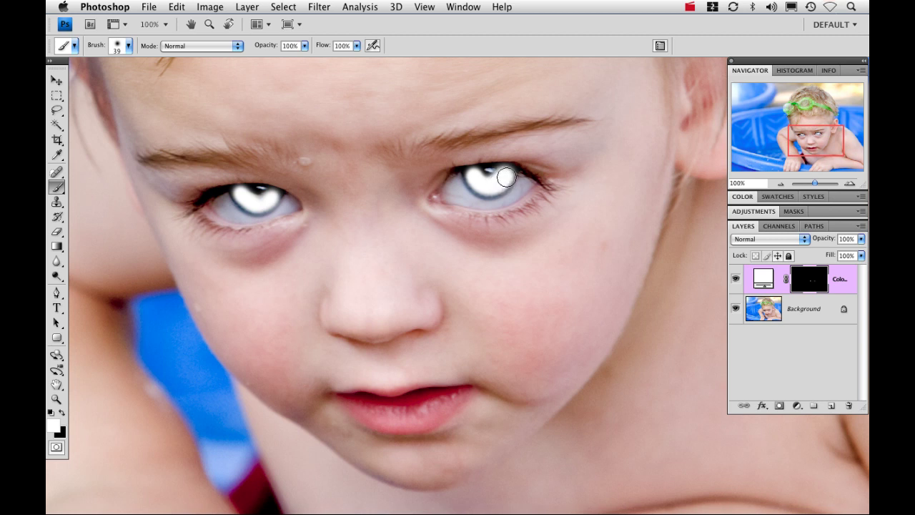
- Set the Color Fill layer's blend mode to Overlay and fit the photo on screen
left_click(777, 244)
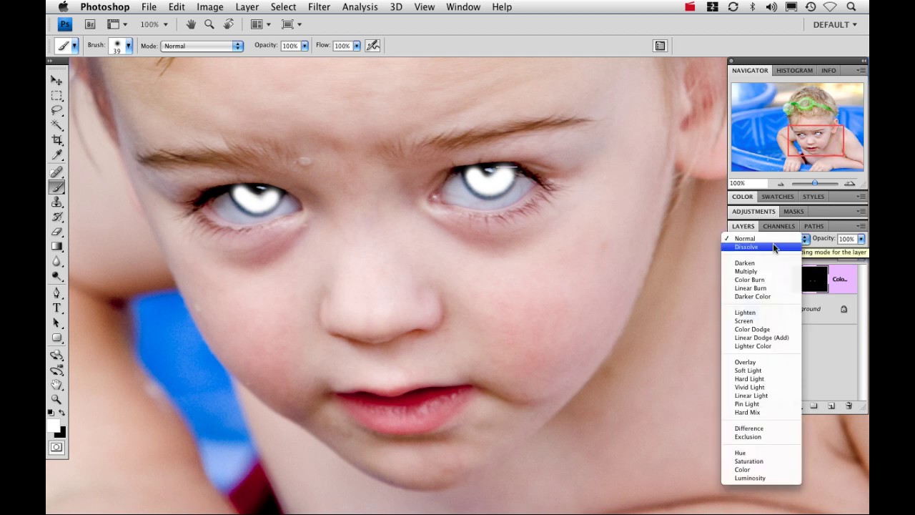
left_click(752, 362)
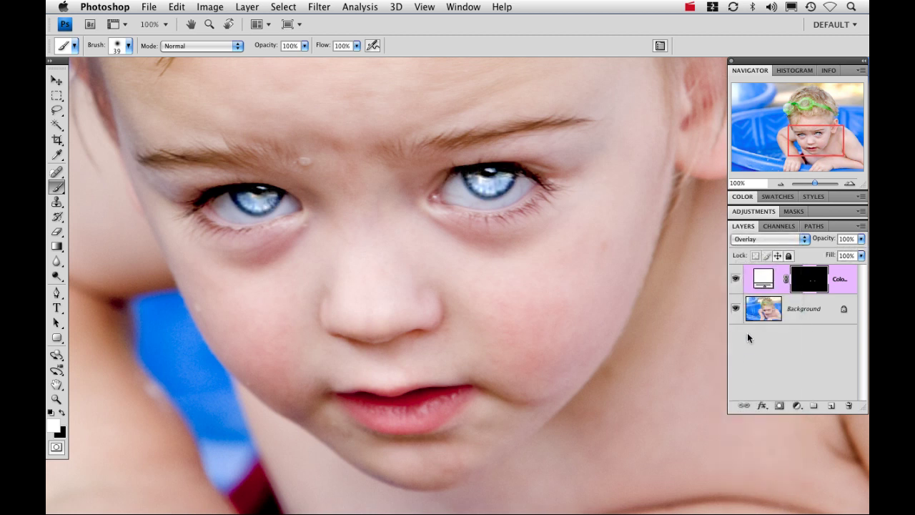
key("super+0")
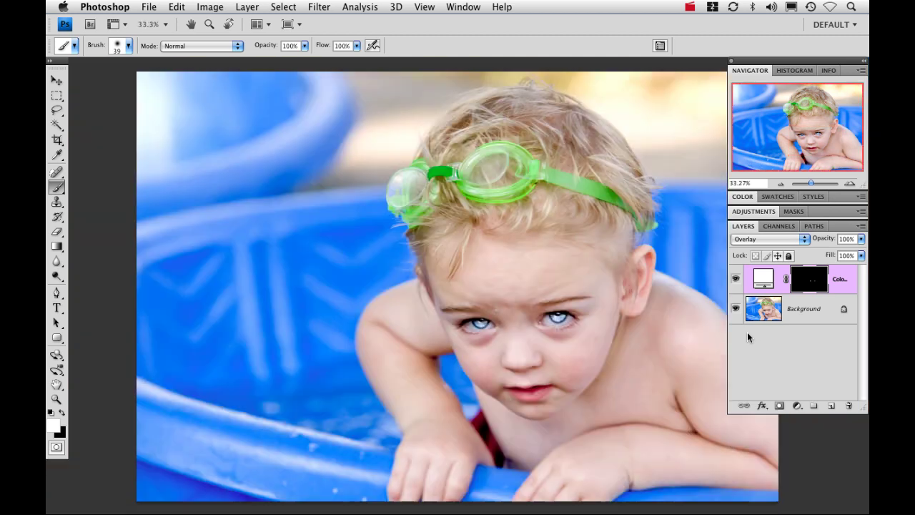
left_click_drag(595, 261, 542, 256)
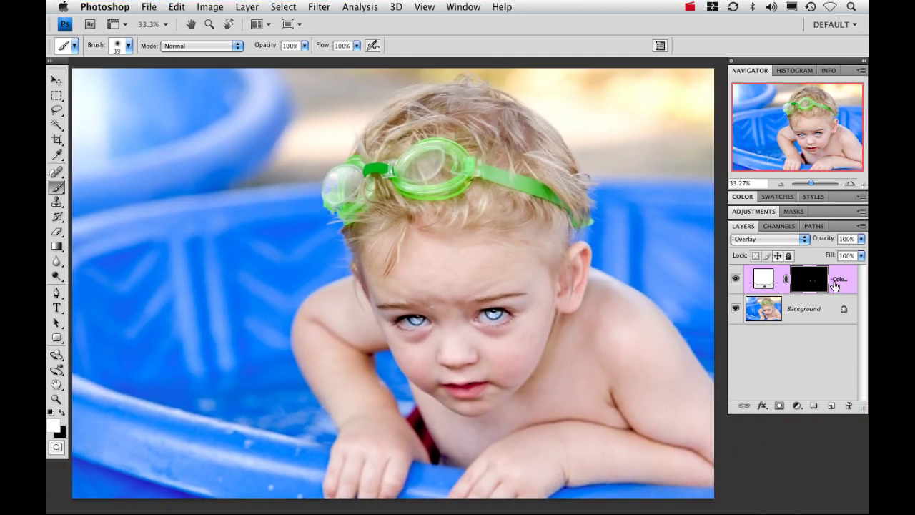
- Lower the Overlay fill layer's opacity to 50%
left_click(863, 244)
left_click_drag(861, 256, 825, 264)
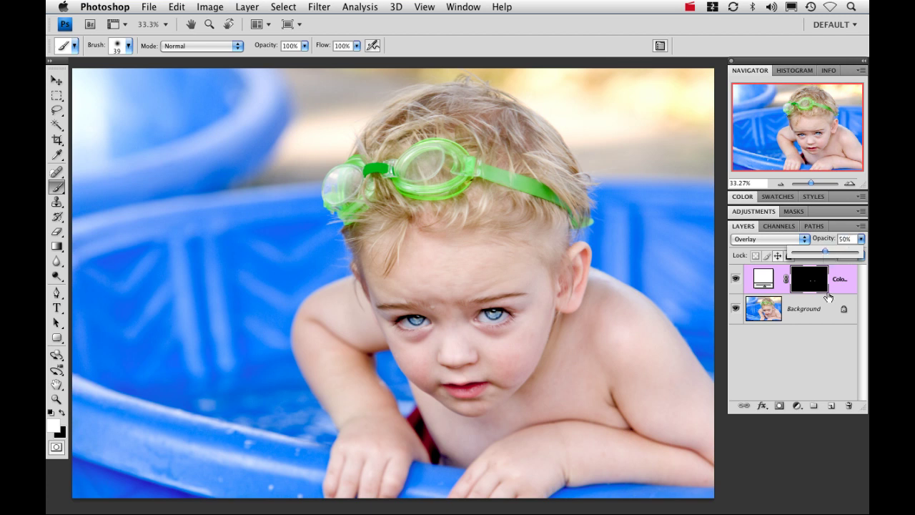
left_click(734, 283)
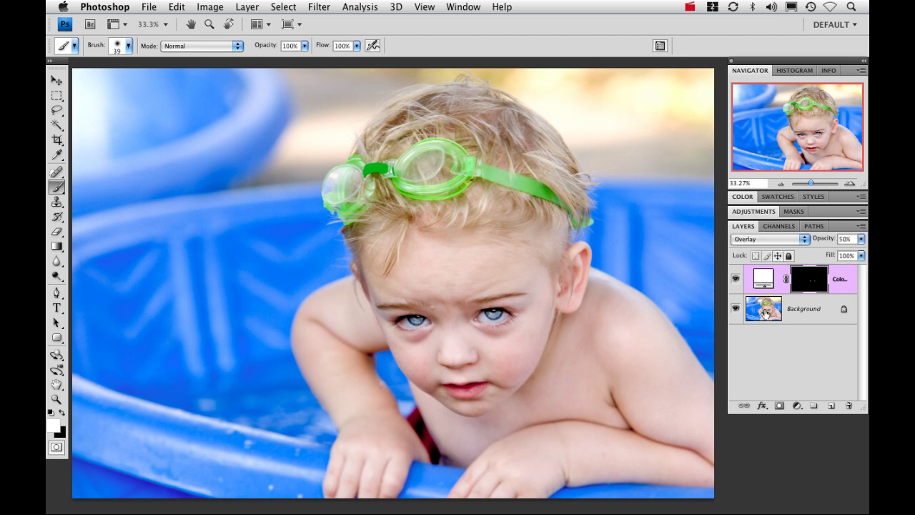